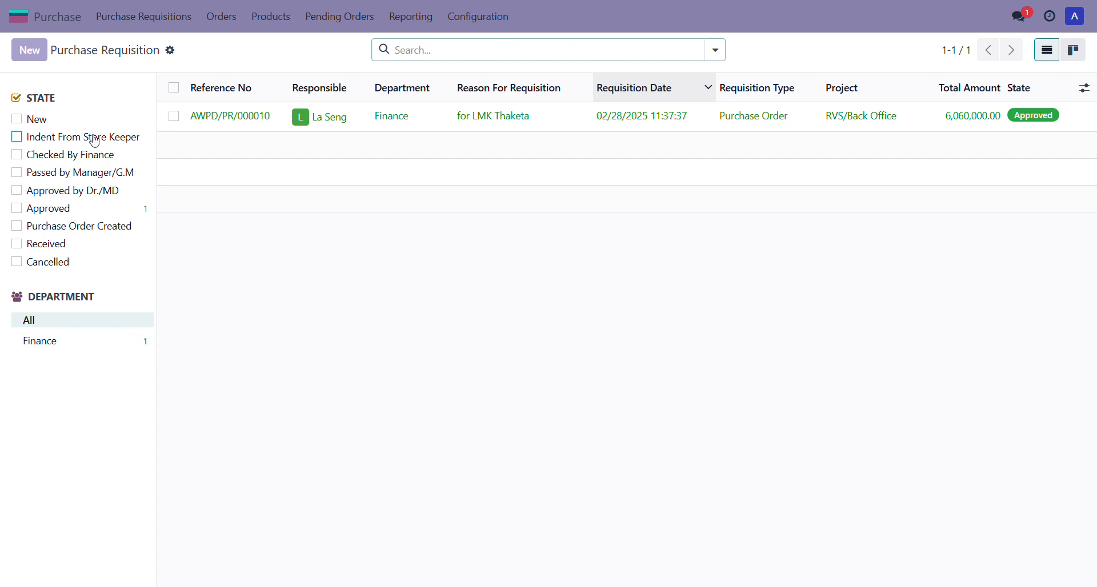
Filter the requisition list by the Approved state and by Checked By Finance, and clear the state filter
{"action": "left_click", "coordinate": [80, 216]}
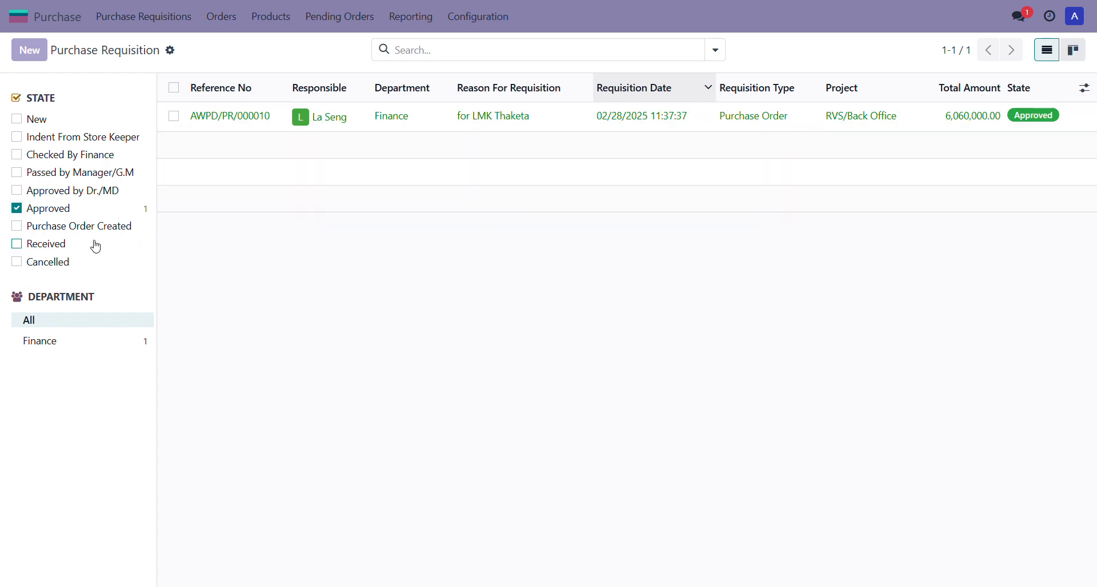
{"action": "left_click", "coordinate": [17, 155]}
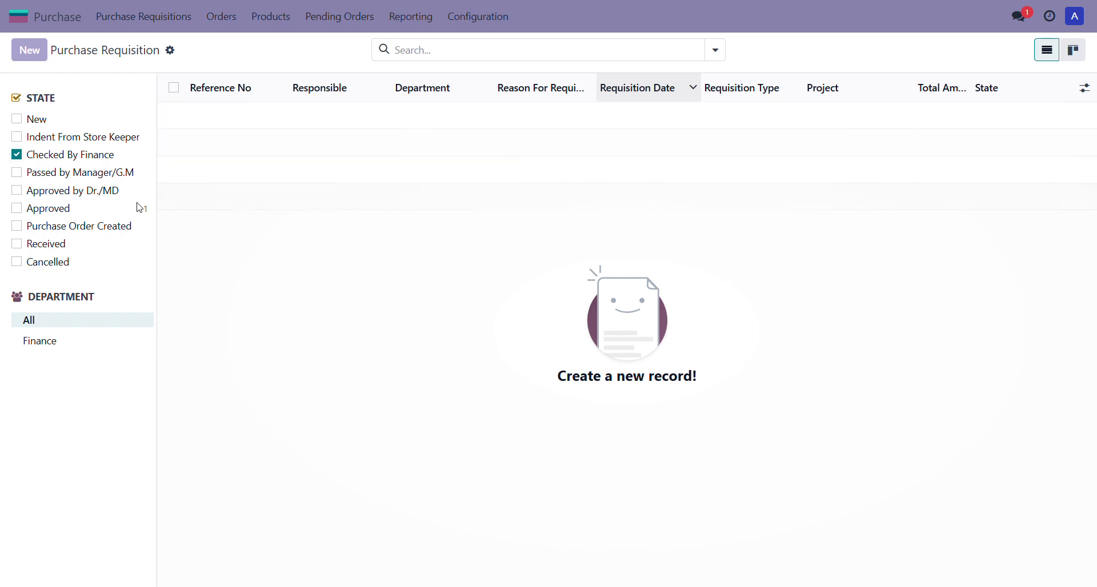
{"action": "left_click", "coordinate": [17, 158]}
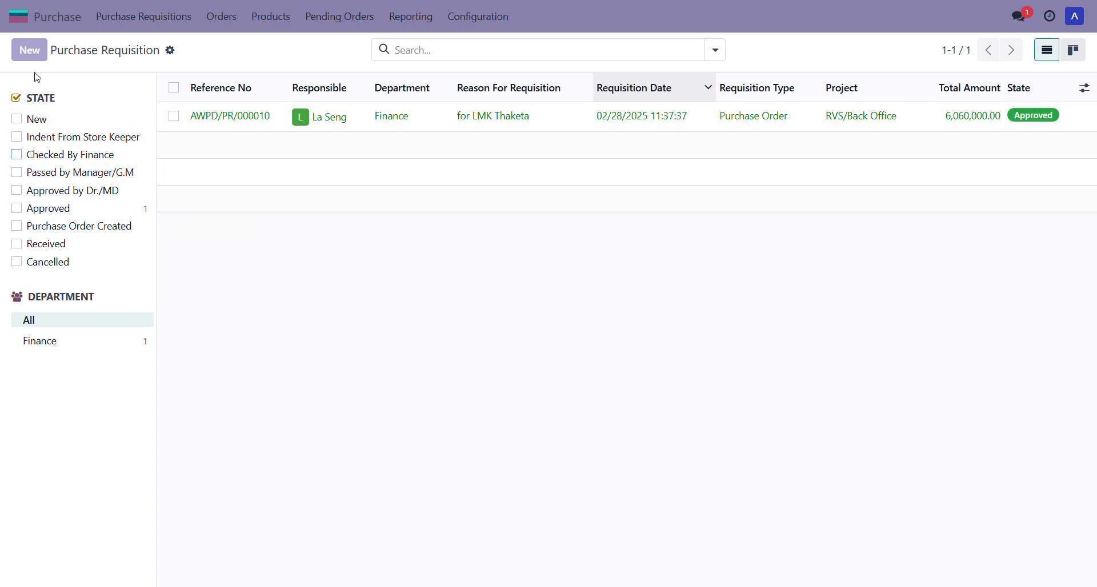
Create a new purchase requisition and set its project to RVS/Back Office
{"action": "left_click", "coordinate": [30, 51]}
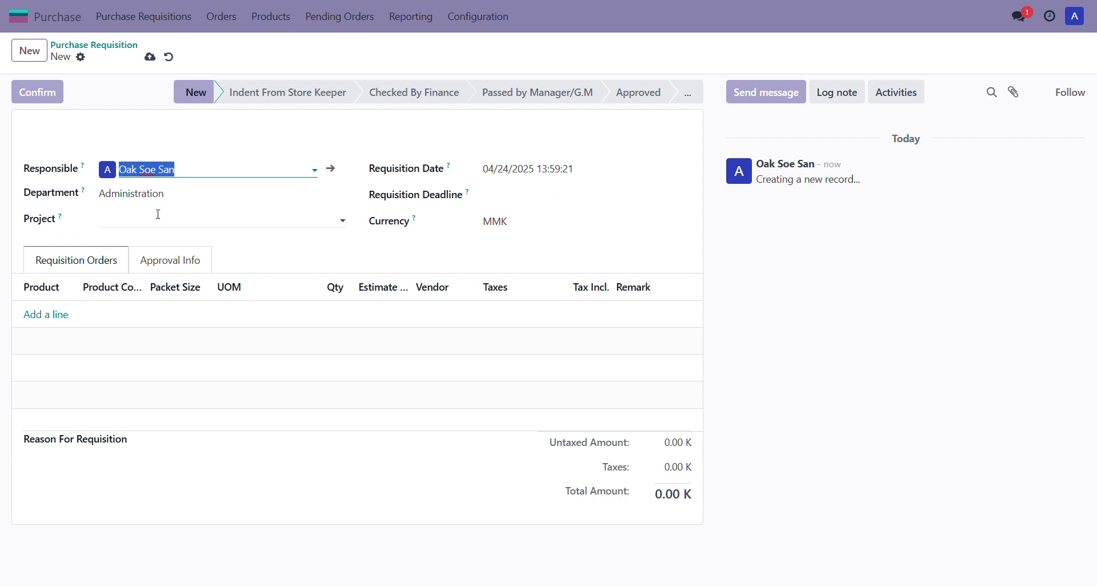
{"action": "left_click", "coordinate": [158, 214]}
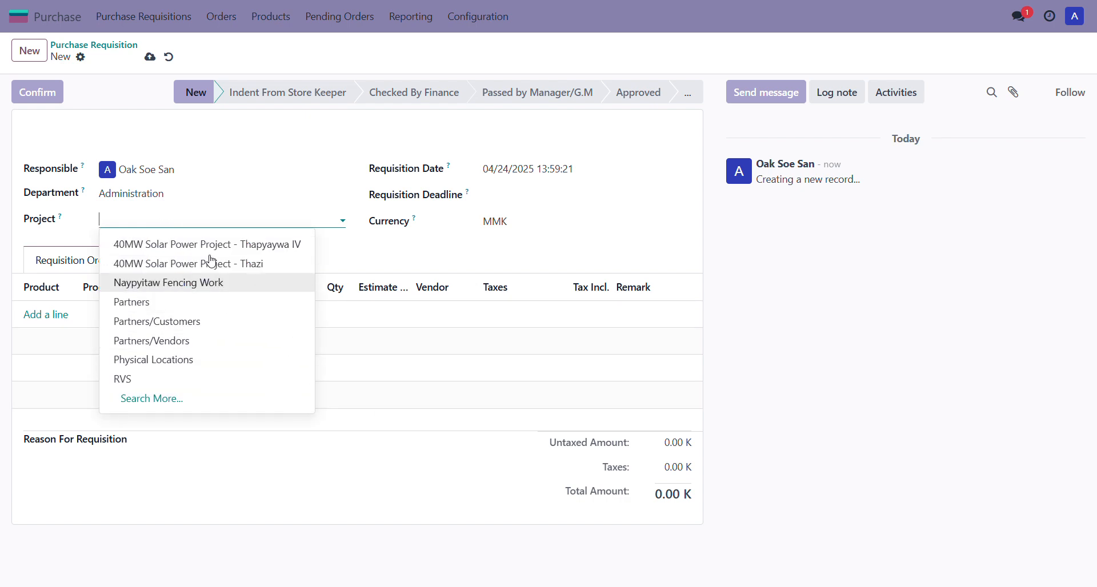
{"action": "left_click", "coordinate": [181, 405]}
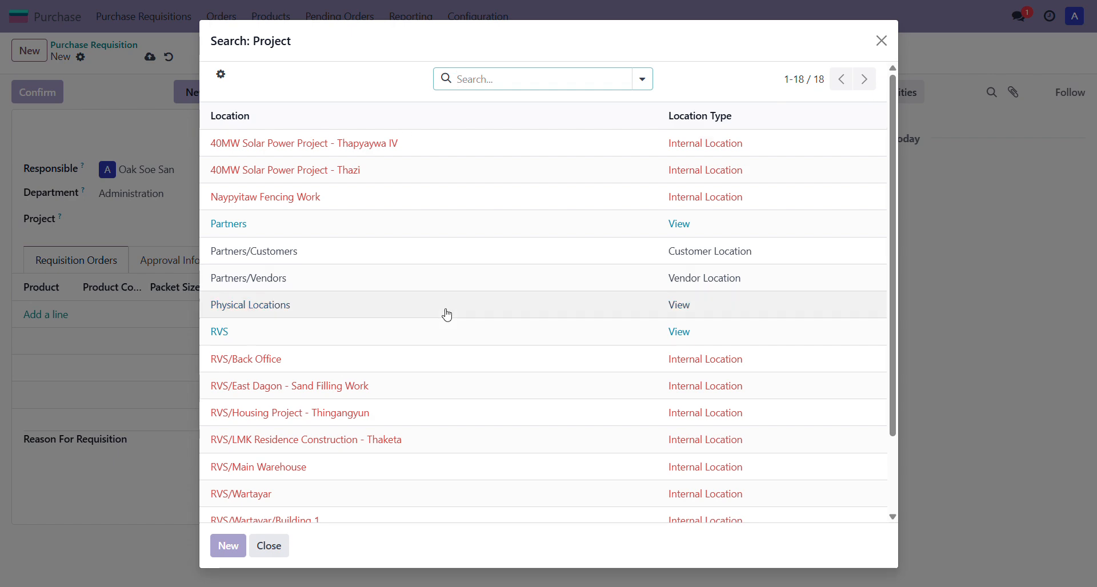
{"action": "scroll", "coordinate": [444, 317], "scroll_direction": "down", "scroll_amount": 3}
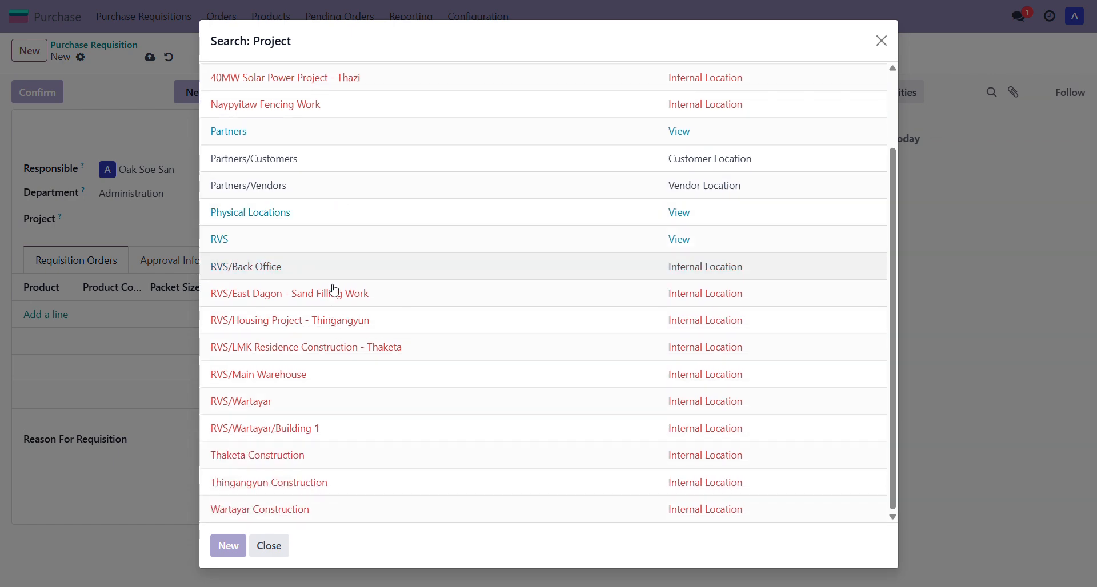
{"action": "left_click", "coordinate": [273, 267]}
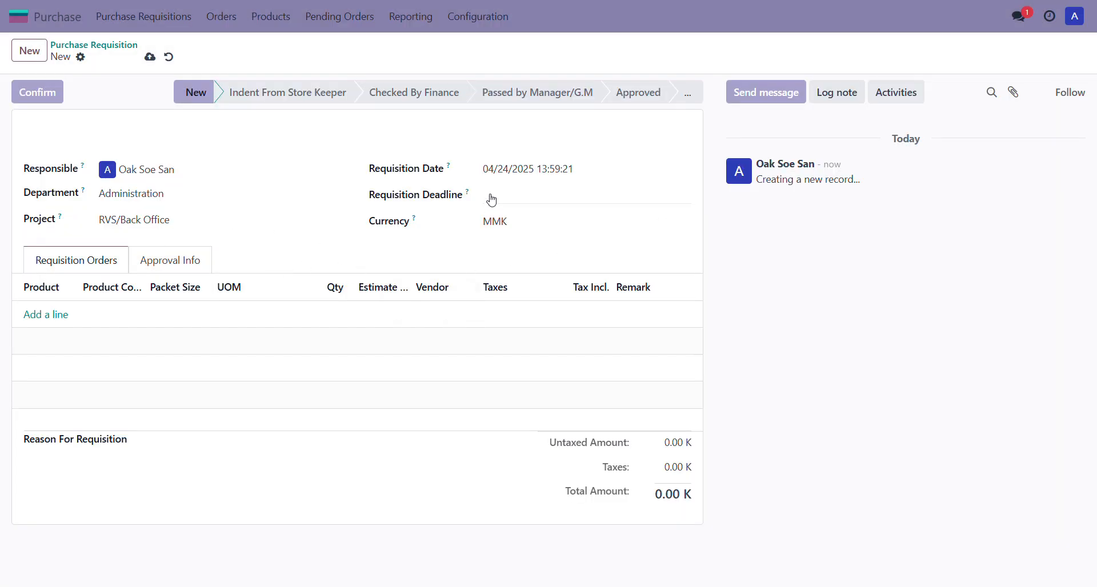
Set the requisition deadline to 04/30/2025 13:00 and look at the available currencies without changing the selection
{"action": "left_click", "coordinate": [517, 201]}
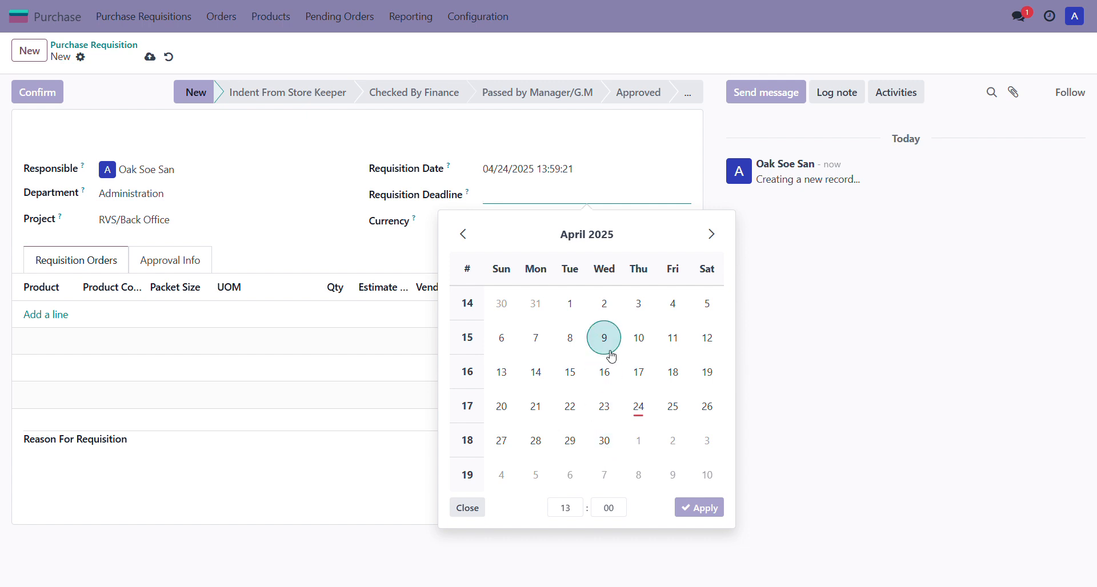
{"action": "left_click", "coordinate": [606, 442]}
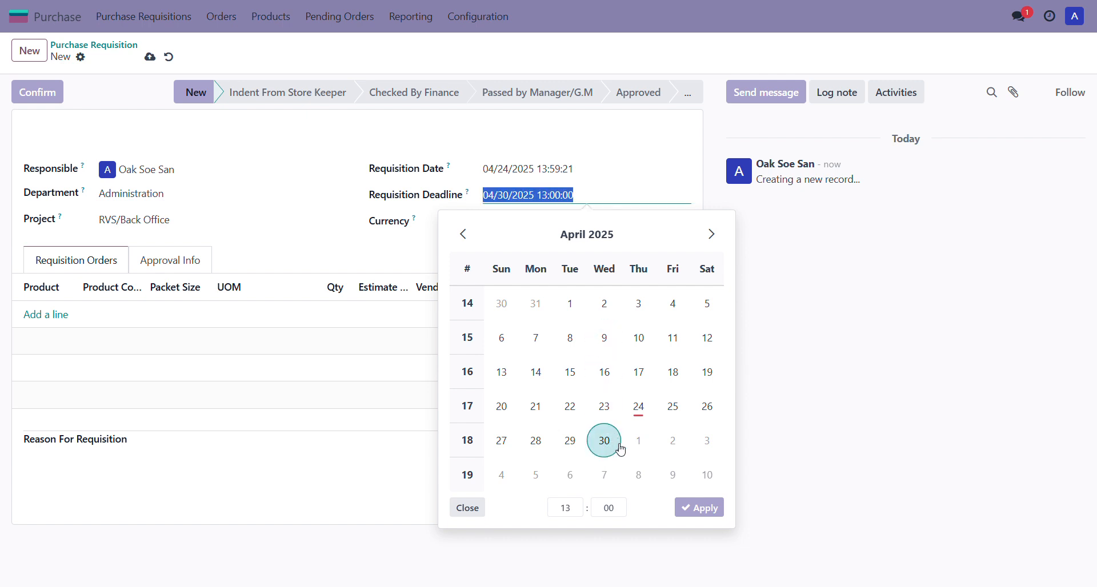
{"action": "left_click", "coordinate": [706, 511]}
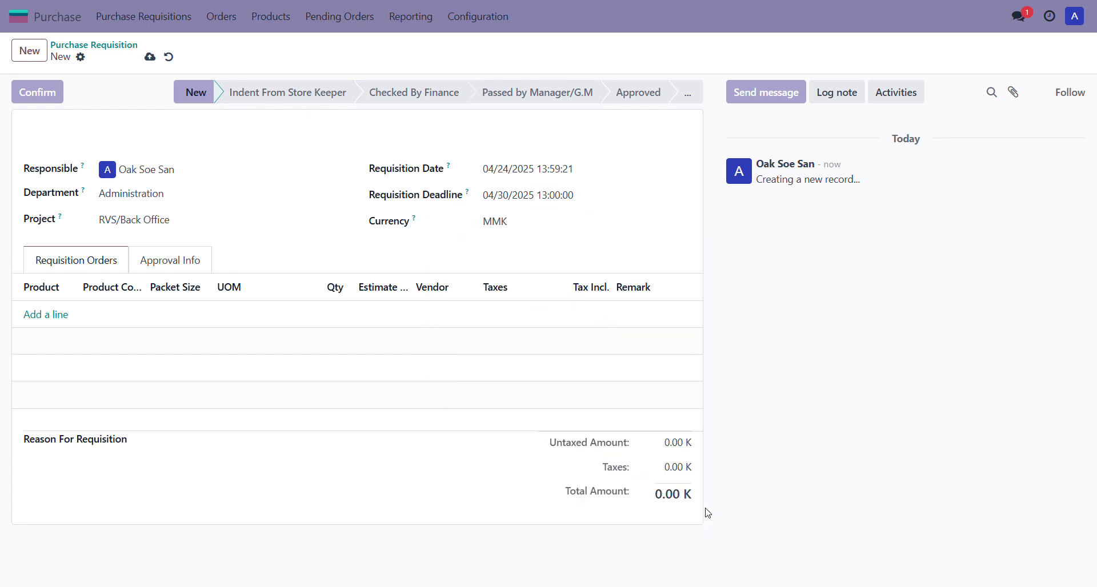
{"action": "left_click", "coordinate": [493, 221]}
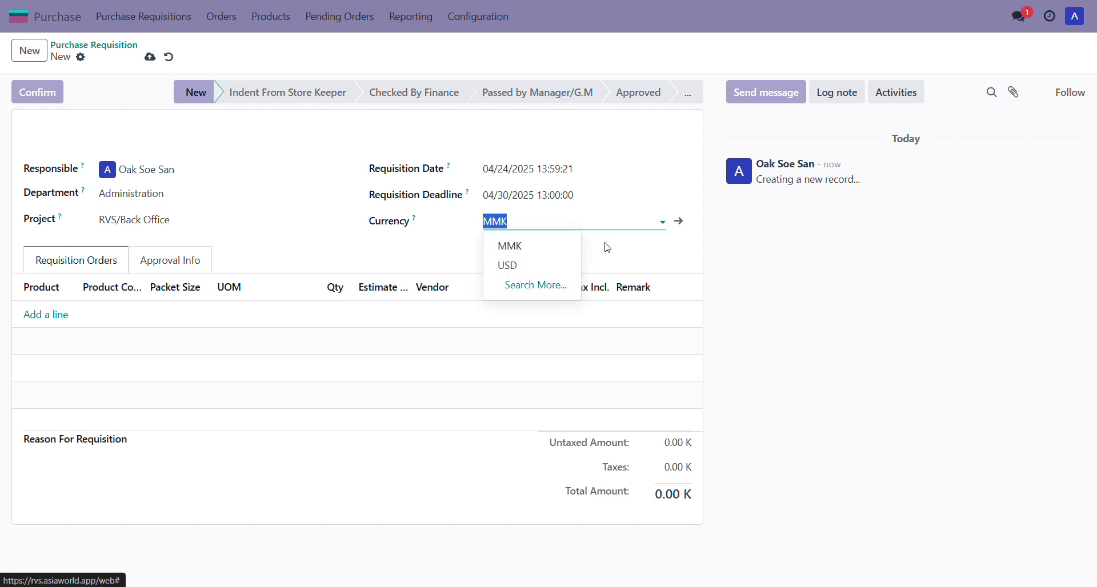
{"action": "left_click", "coordinate": [636, 255]}
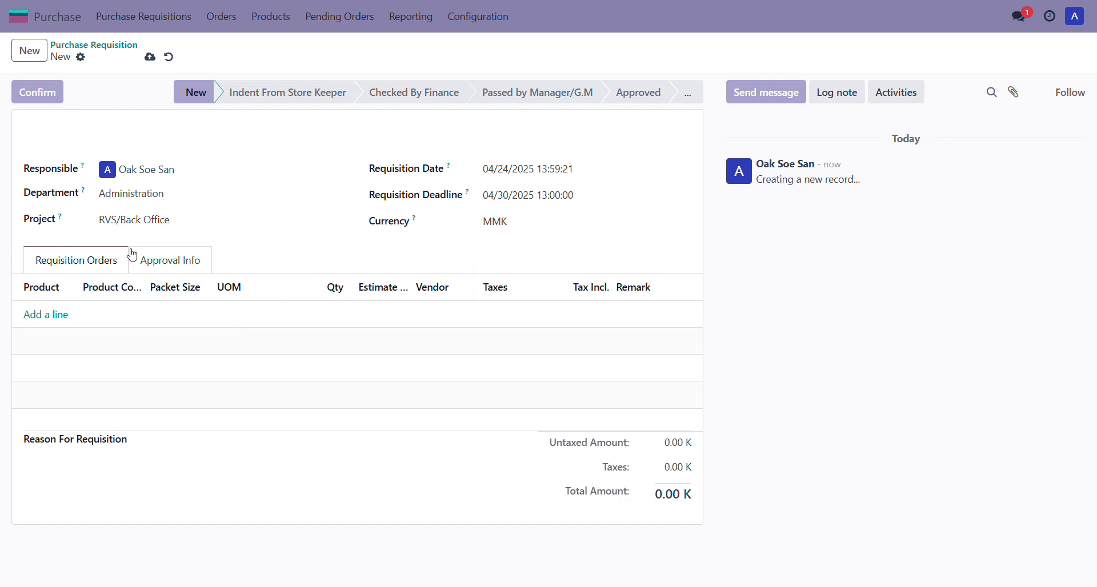
Add a requisition line for CORE DRILL BIT (36MM), finding the product with the search term "drill"
{"action": "left_click", "coordinate": [56, 315]}
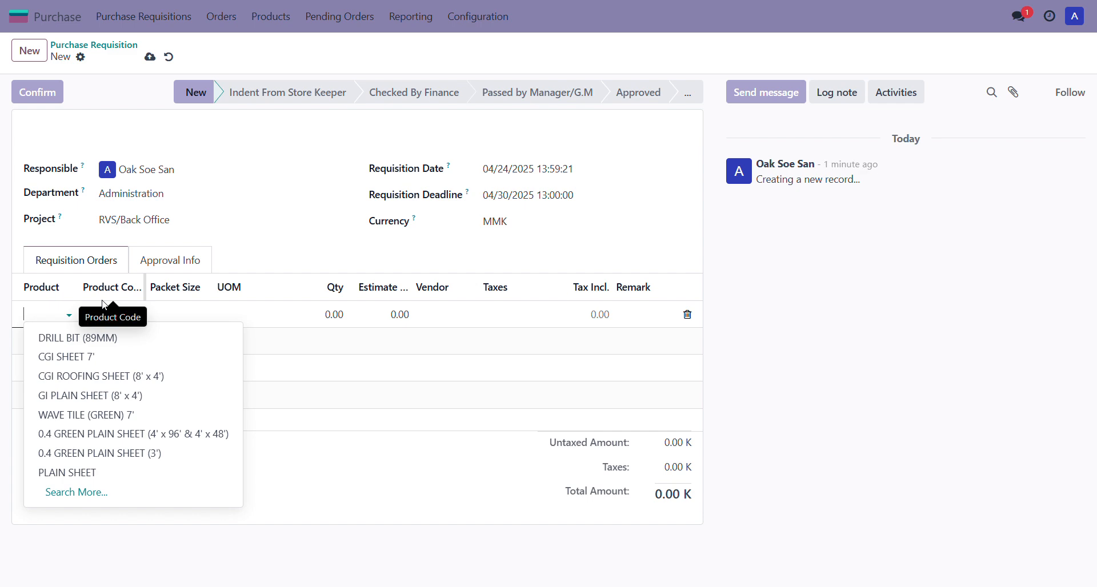
{"action": "type", "text": "drill"}
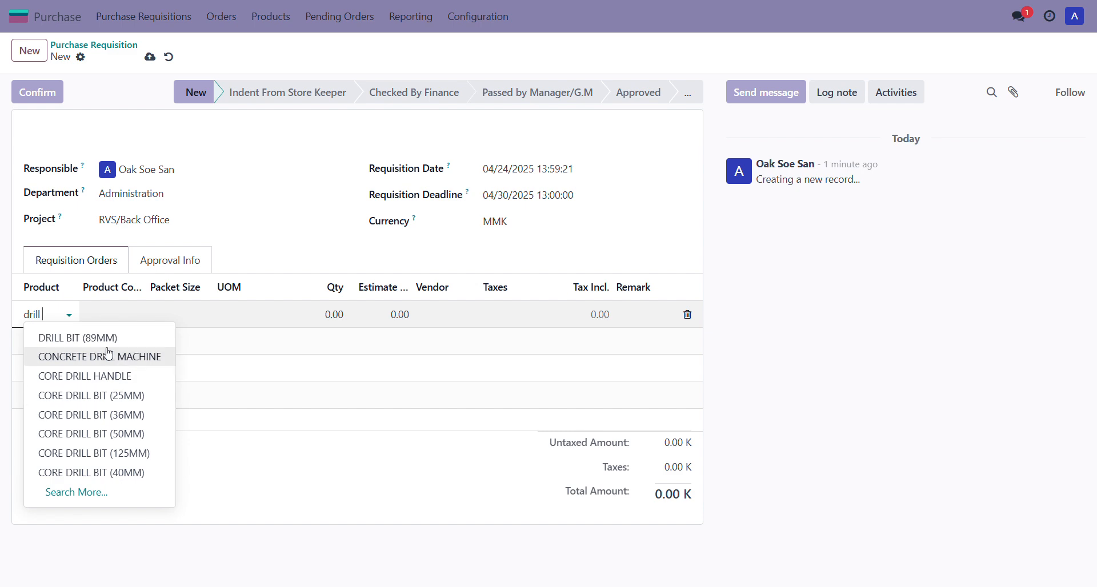
{"action": "left_click", "coordinate": [126, 490]}
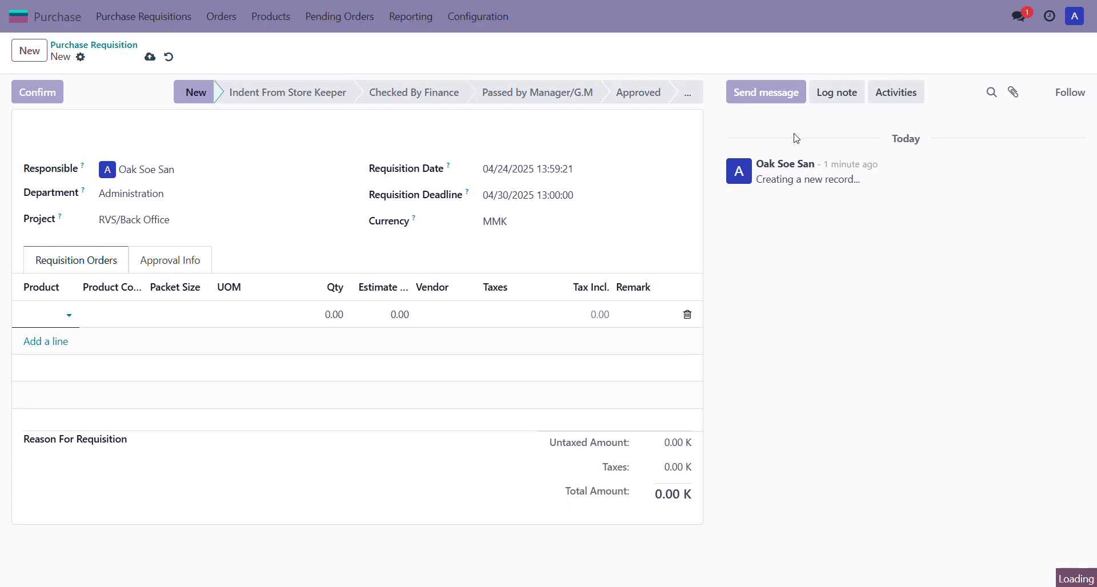
{"action": "scroll", "coordinate": [521, 221], "scroll_direction": "down", "scroll_amount": 3}
{"action": "scroll", "coordinate": [509, 338], "scroll_direction": "down", "scroll_amount": 2}
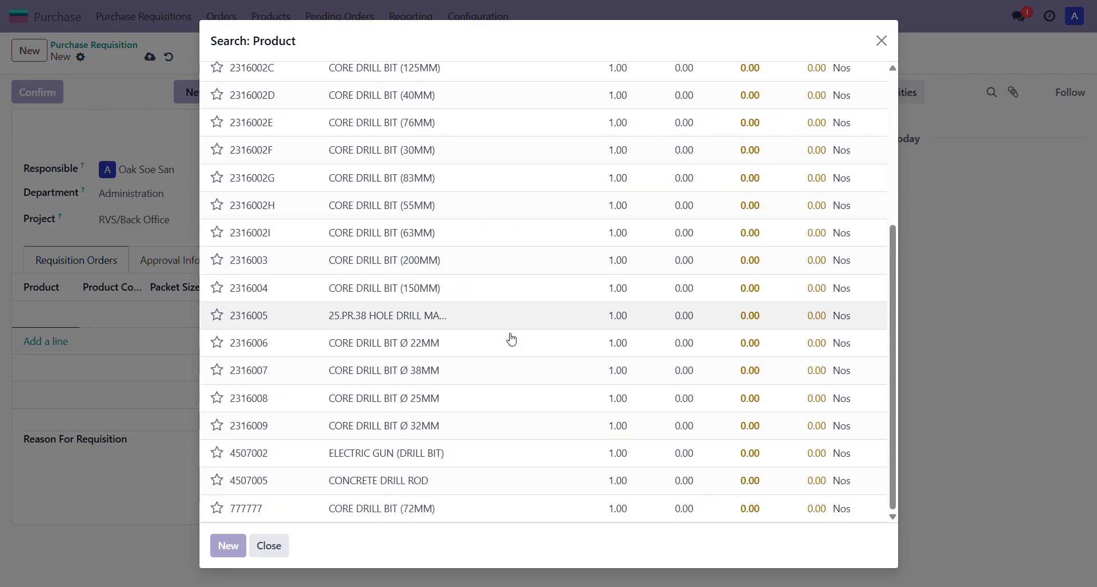
{"action": "scroll", "coordinate": [458, 357], "scroll_direction": "up", "scroll_amount": 5}
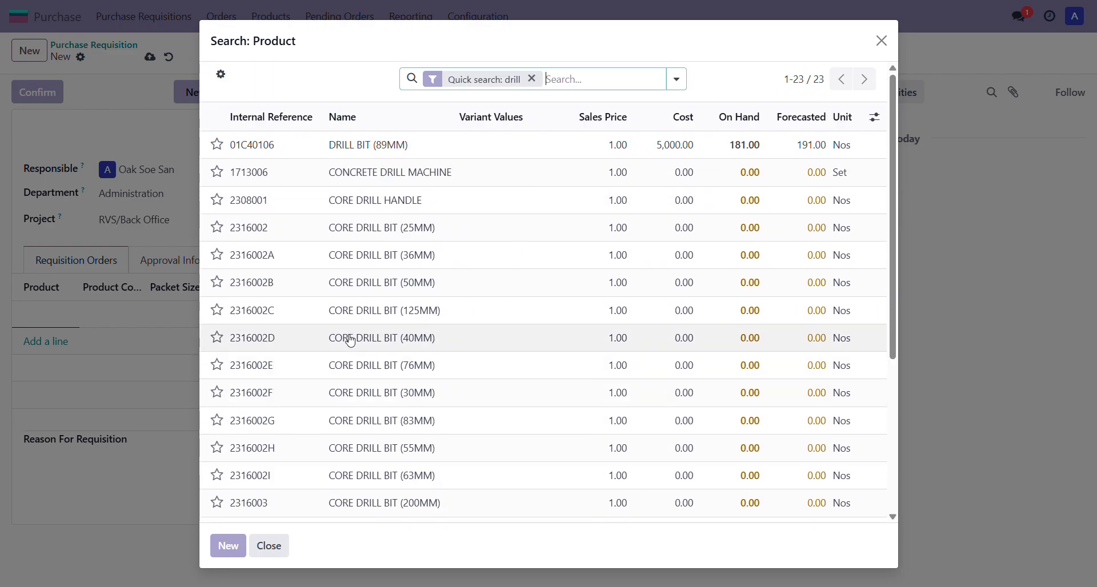
{"action": "left_click", "coordinate": [368, 263]}
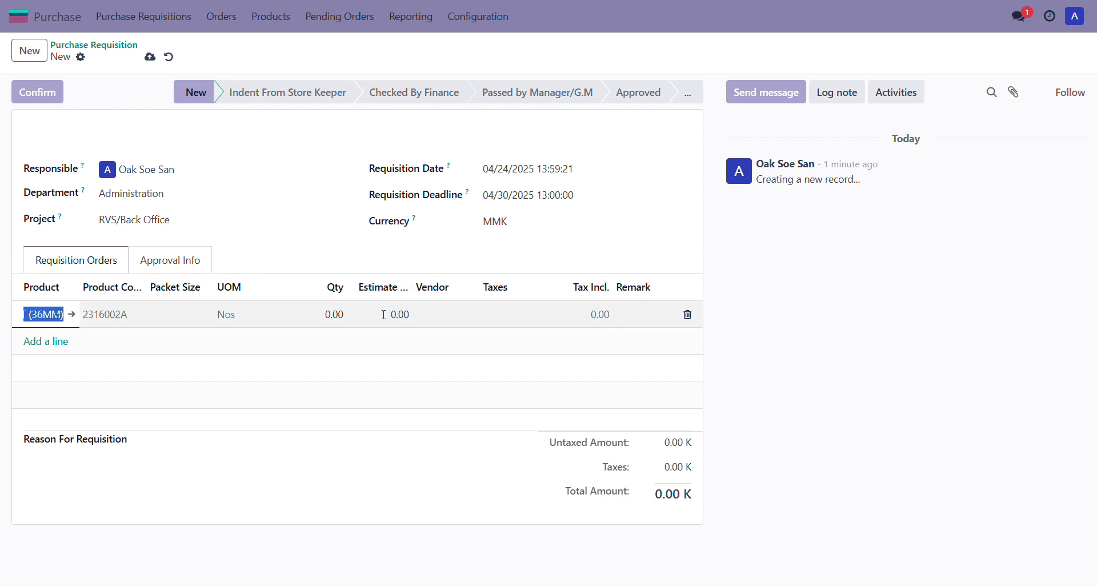
Set the core drill bit line's estimate to 3000 and its quantity to 10
{"action": "left_click", "coordinate": [384, 314]}
{"action": "type", "text": "3000"}
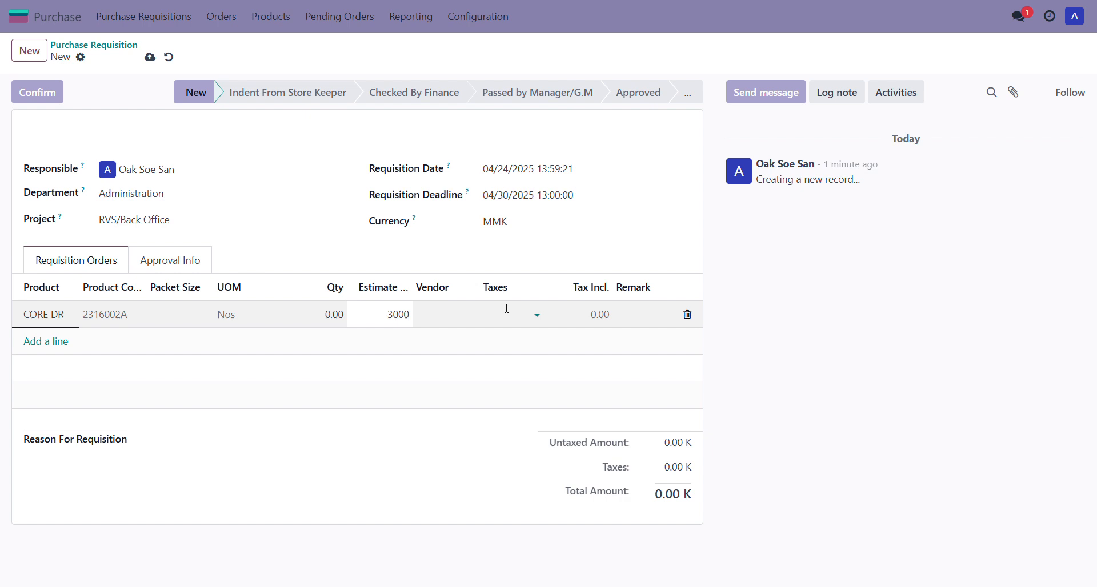
{"action": "left_click", "coordinate": [341, 319]}
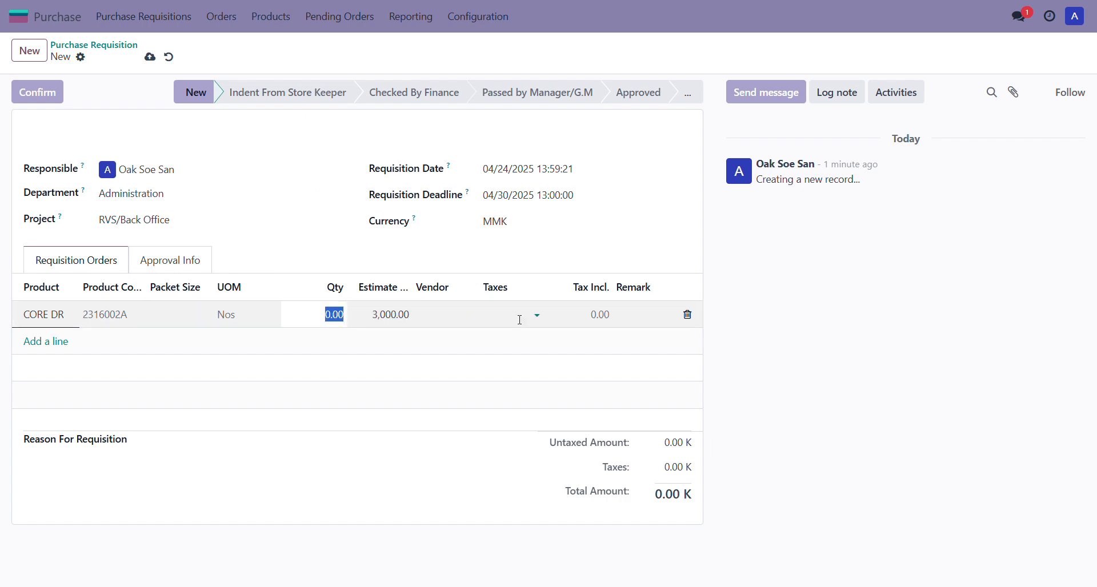
{"action": "type", "text": "10"}
Look through the vendor list and the tax options for the core drill bit line without choosing any
{"action": "left_click", "coordinate": [454, 310]}
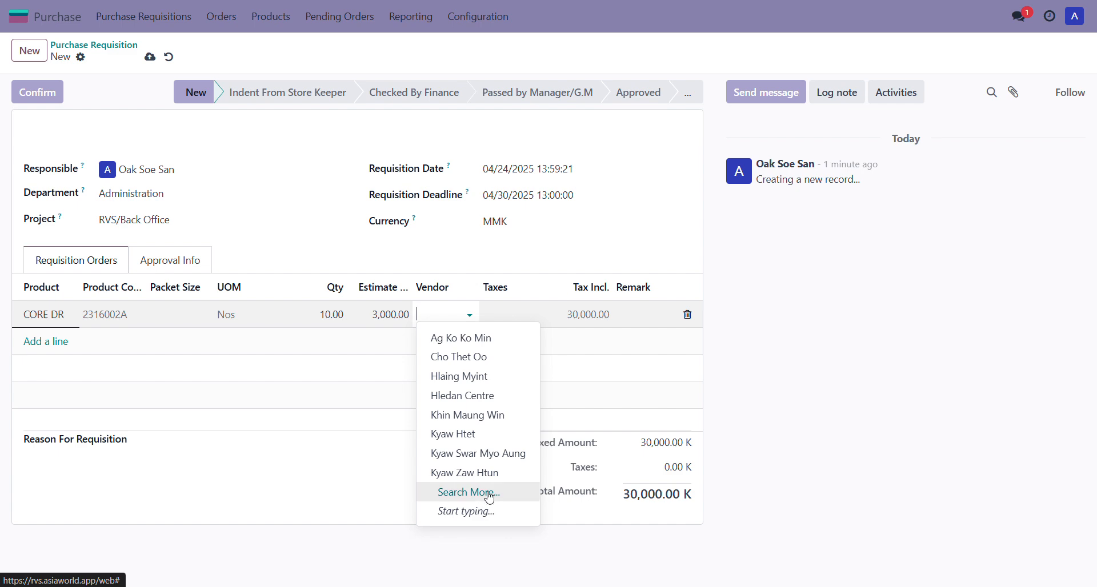
{"action": "left_click", "coordinate": [490, 492]}
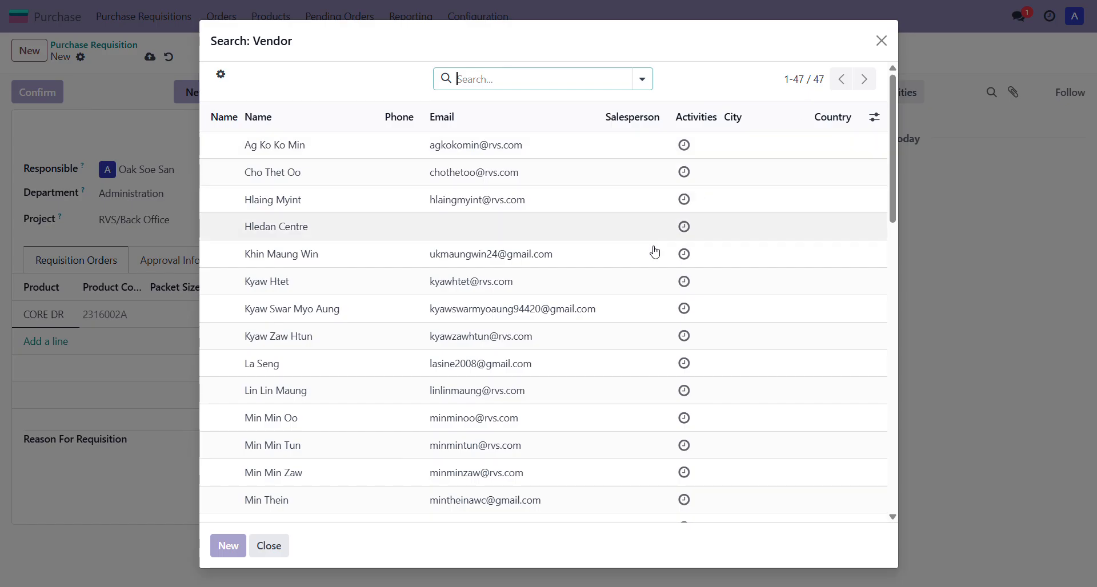
{"action": "scroll", "coordinate": [640, 274], "scroll_direction": "down", "scroll_amount": 5}
{"action": "scroll", "coordinate": [640, 285], "scroll_direction": "down", "scroll_amount": 6}
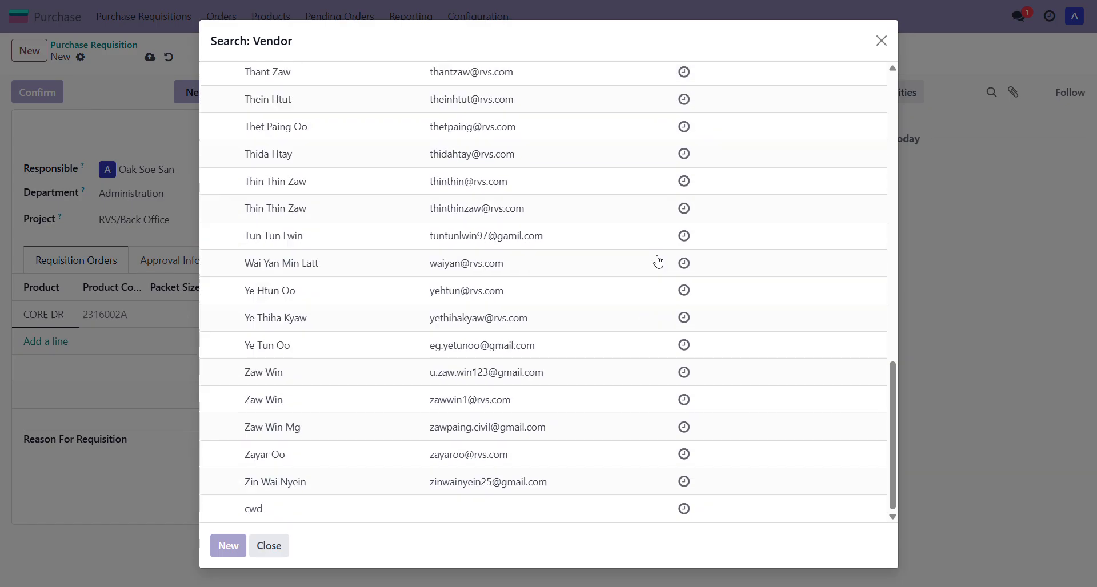
{"action": "left_click", "coordinate": [882, 41]}
{"action": "left_click", "coordinate": [514, 315]}
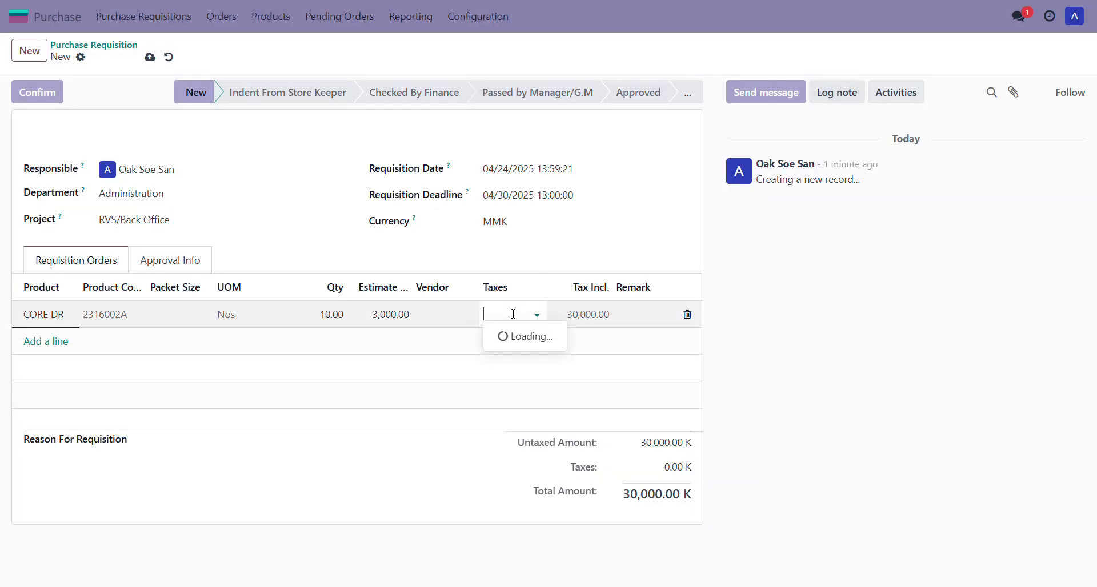
{"action": "left_click", "coordinate": [533, 311]}
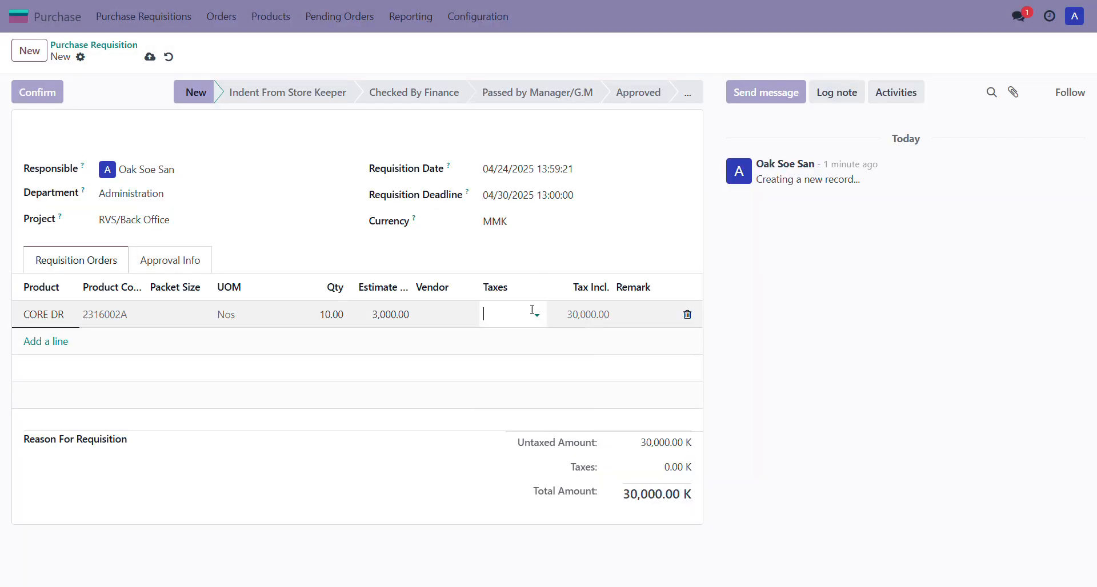
Add a line for GI PLAIN SHEET (8' x 4') with an estimate of 2000 and a quantity of 5
{"action": "left_click", "coordinate": [57, 345]}
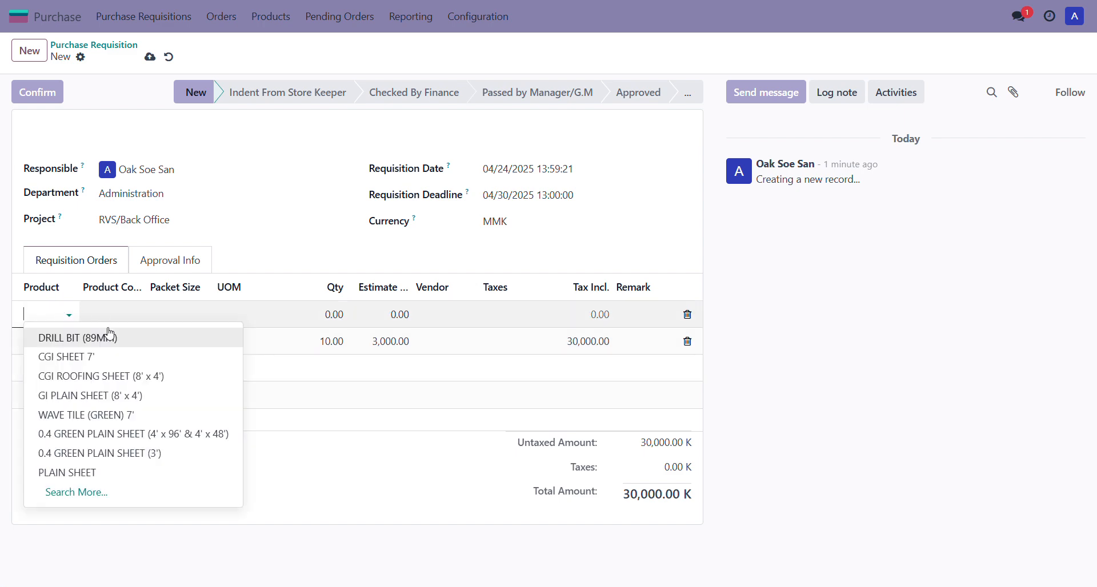
{"action": "left_click", "coordinate": [162, 395]}
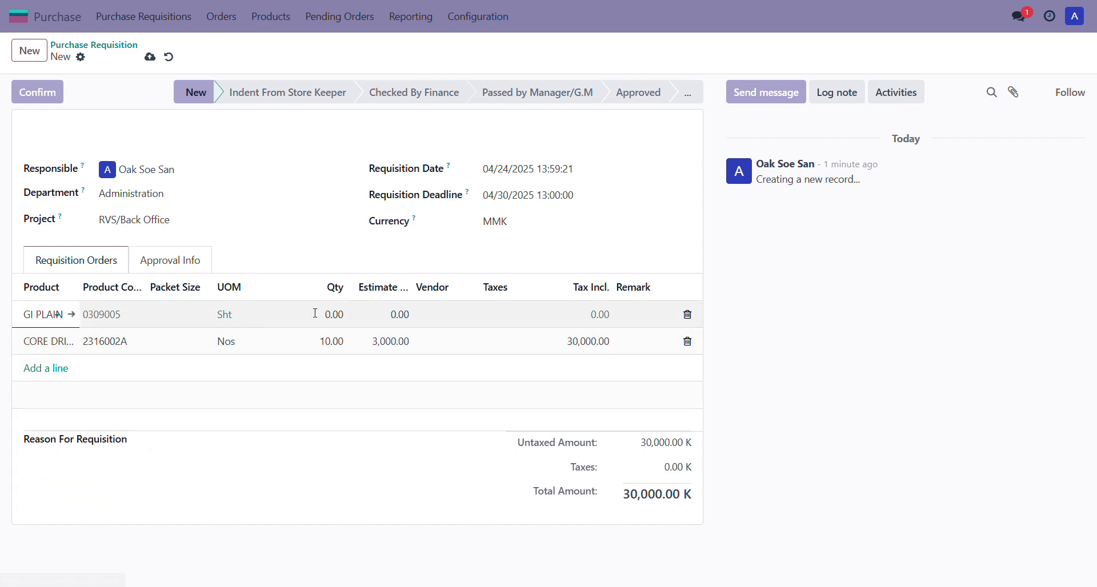
{"action": "left_click", "coordinate": [412, 320]}
{"action": "type", "text": "2000"}
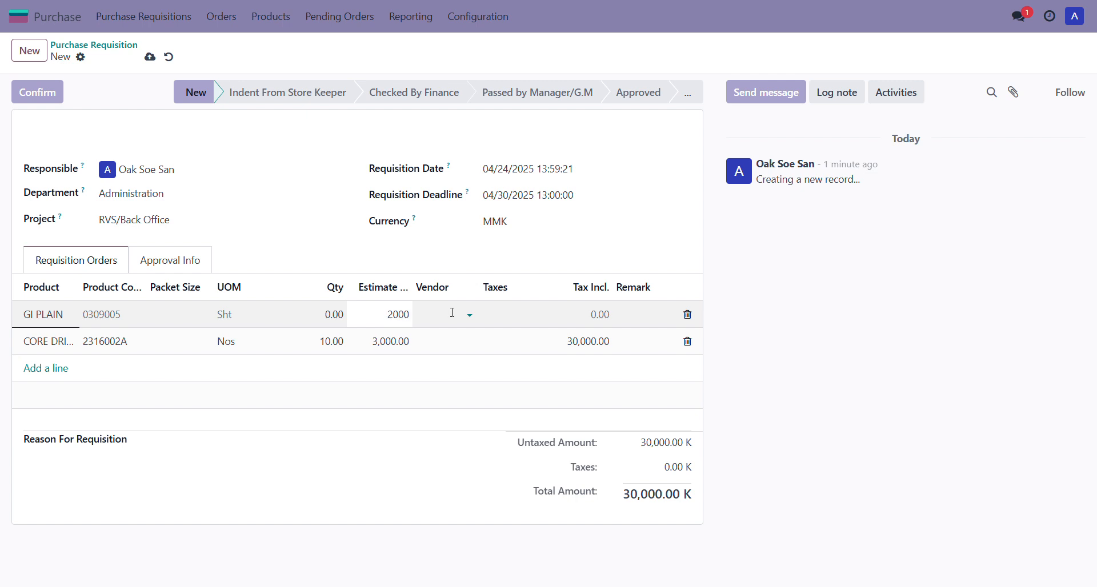
{"action": "left_click", "coordinate": [343, 314]}
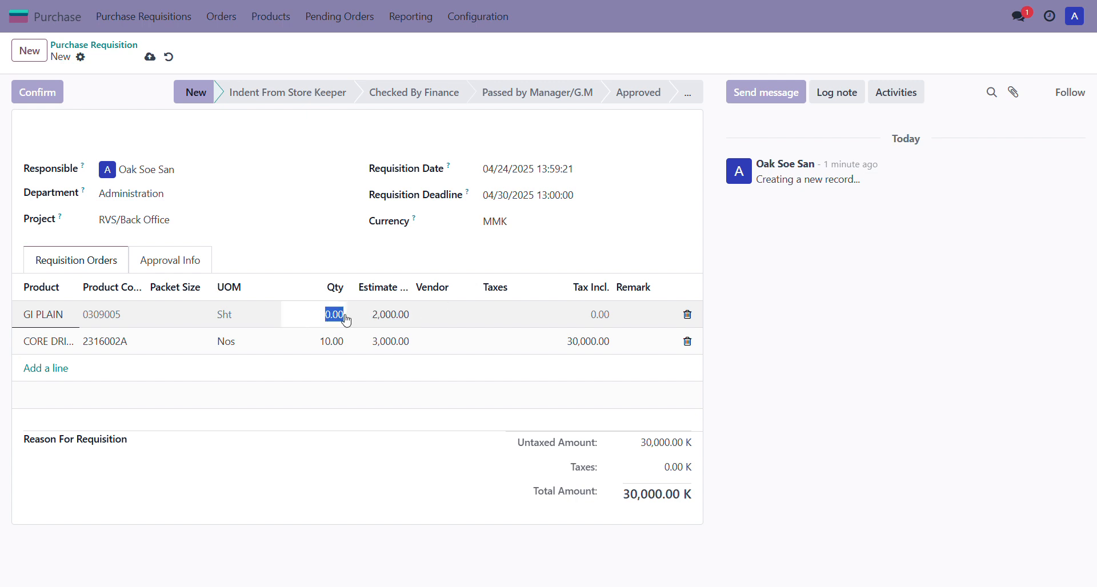
{"action": "type", "text": "5"}
{"action": "left_click", "coordinate": [397, 489]}
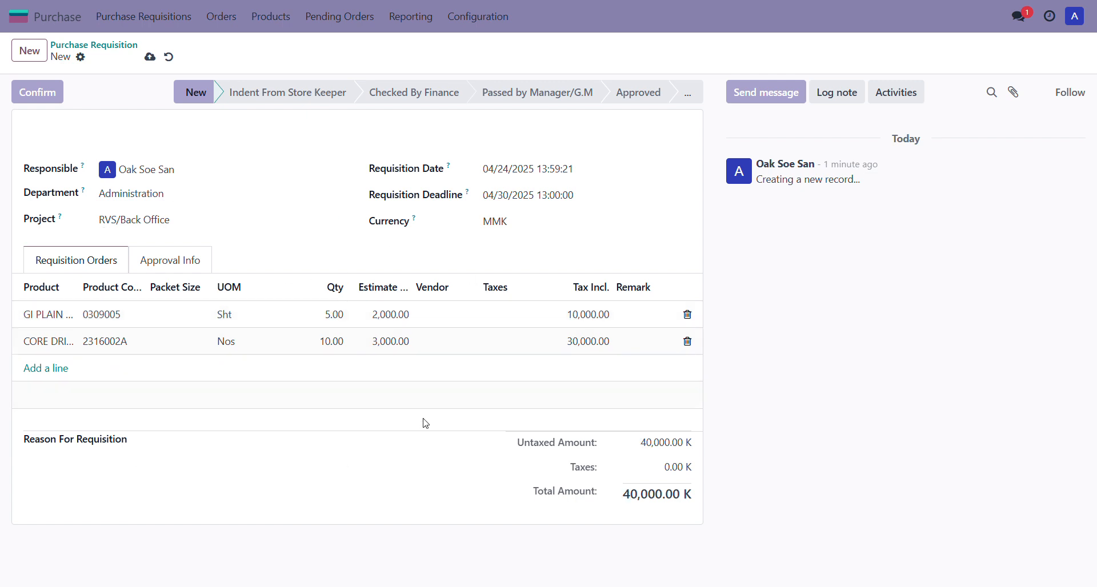
Enter "testing" as the reason for requisition and review the untaxed, tax and total amounts
{"action": "left_click", "coordinate": [202, 445]}
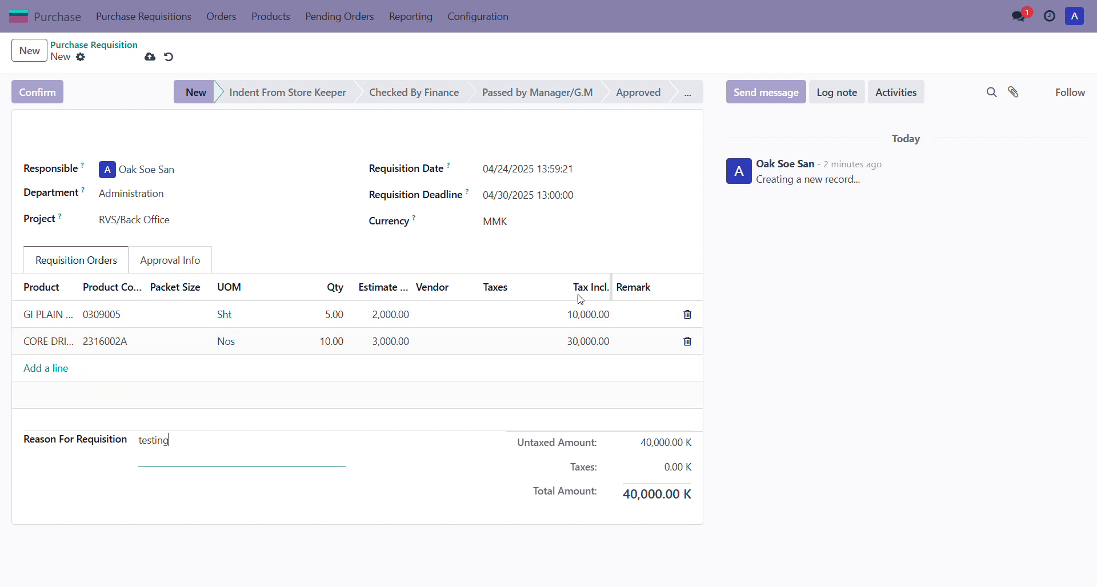
{"action": "left_click_drag", "start_coordinate": [641, 444], "coordinate": [696, 452]}
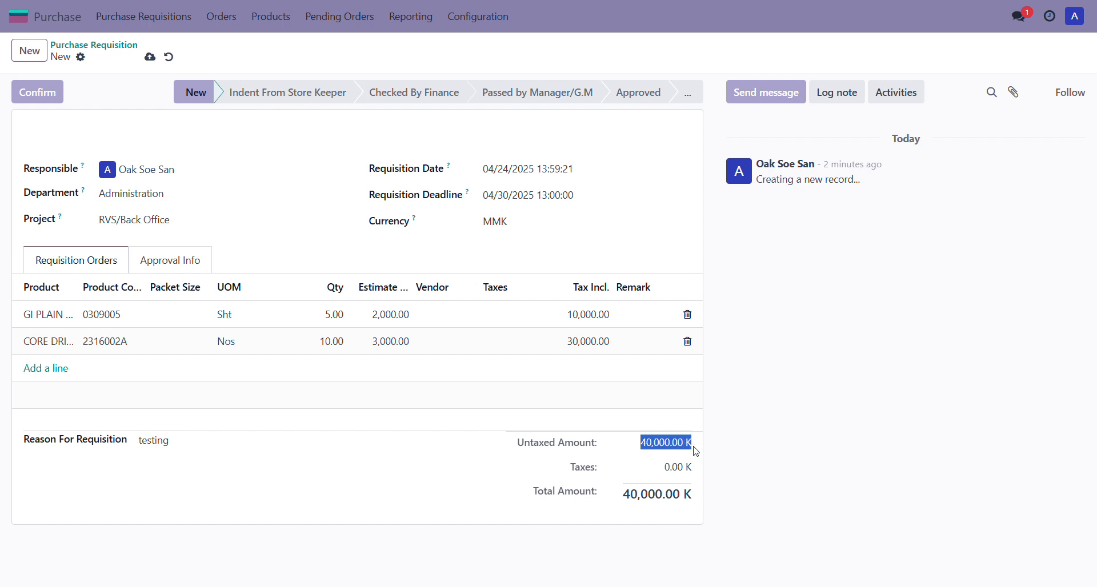
{"action": "left_click", "coordinate": [685, 495]}
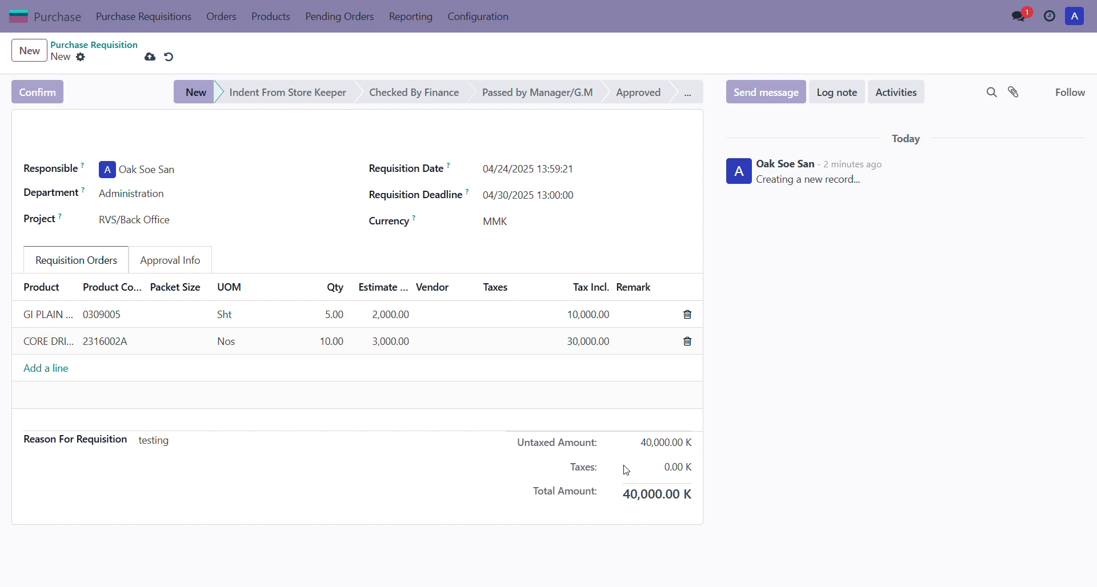
{"action": "left_click_drag", "start_coordinate": [698, 473], "coordinate": [688, 492]}
{"action": "left_click", "coordinate": [687, 495]}
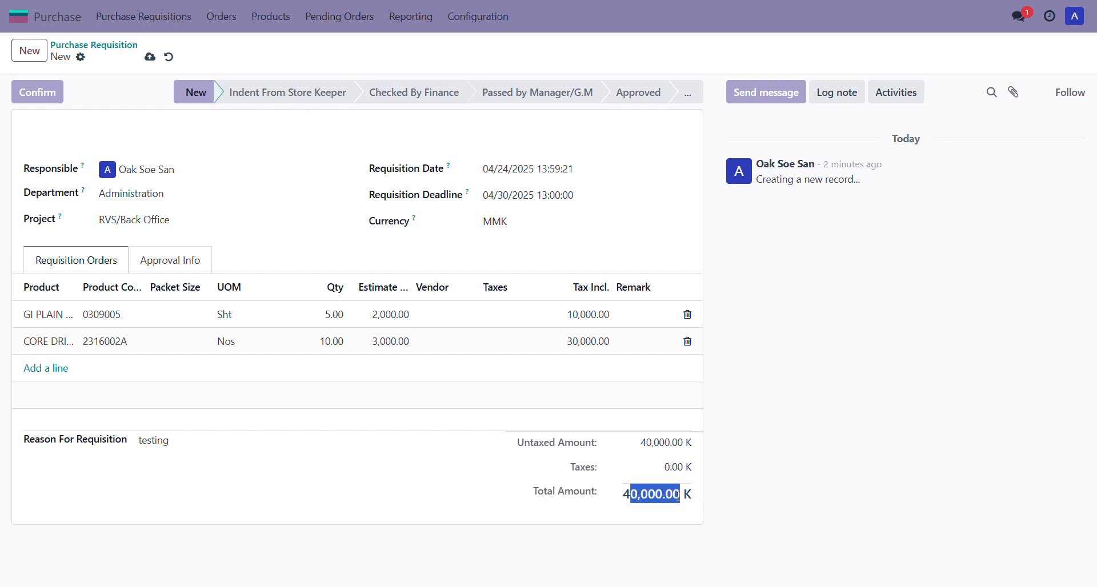
Save the new purchase requisition and confirm it to send it to the store keeper stage
{"action": "left_click", "coordinate": [668, 523]}
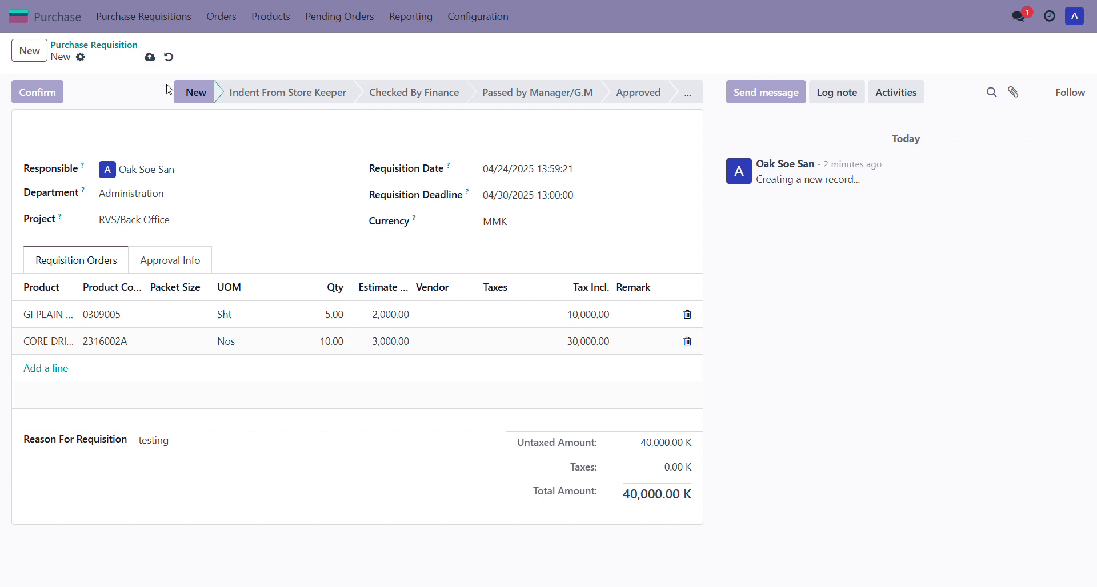
{"action": "left_click", "coordinate": [149, 57]}
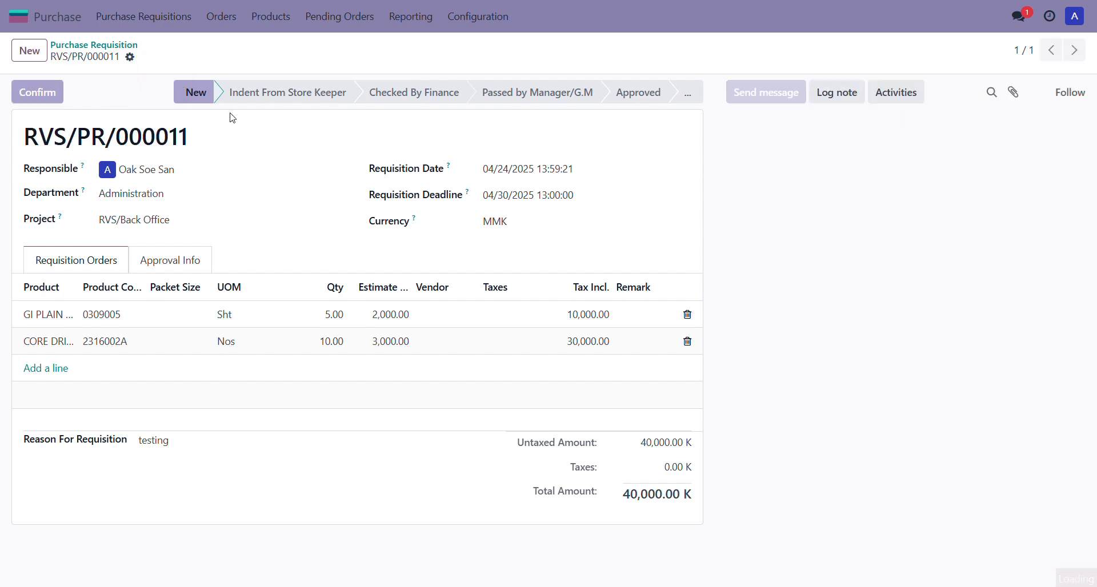
{"action": "left_click", "coordinate": [35, 96]}
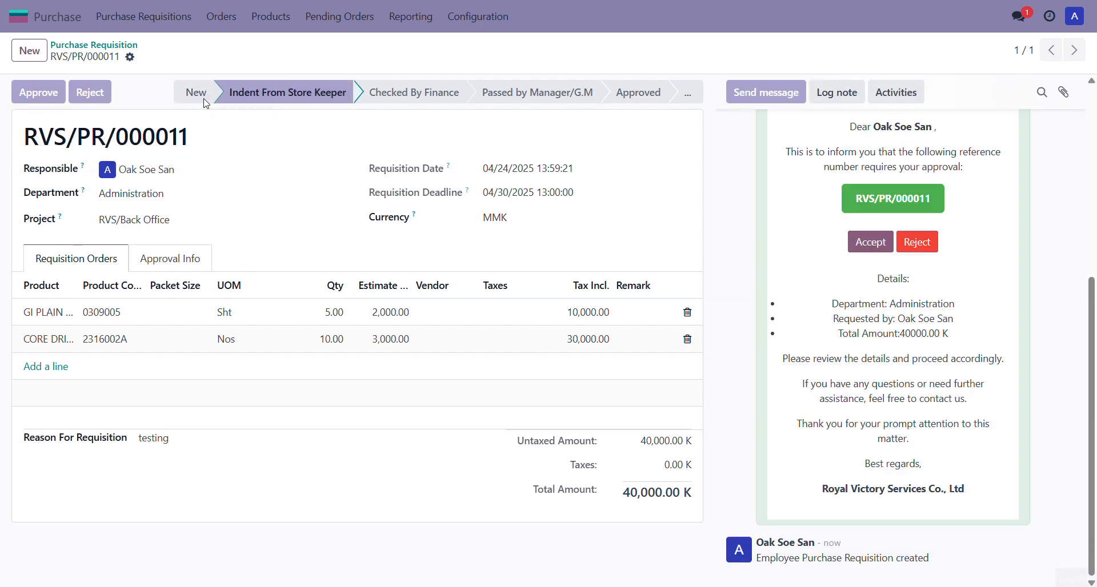
Pass the requisition through the store keeper, finance and manager/G.M approvals until it reaches the Approved stage
{"action": "scroll", "coordinate": [780, 279], "scroll_direction": "up", "scroll_amount": 6}
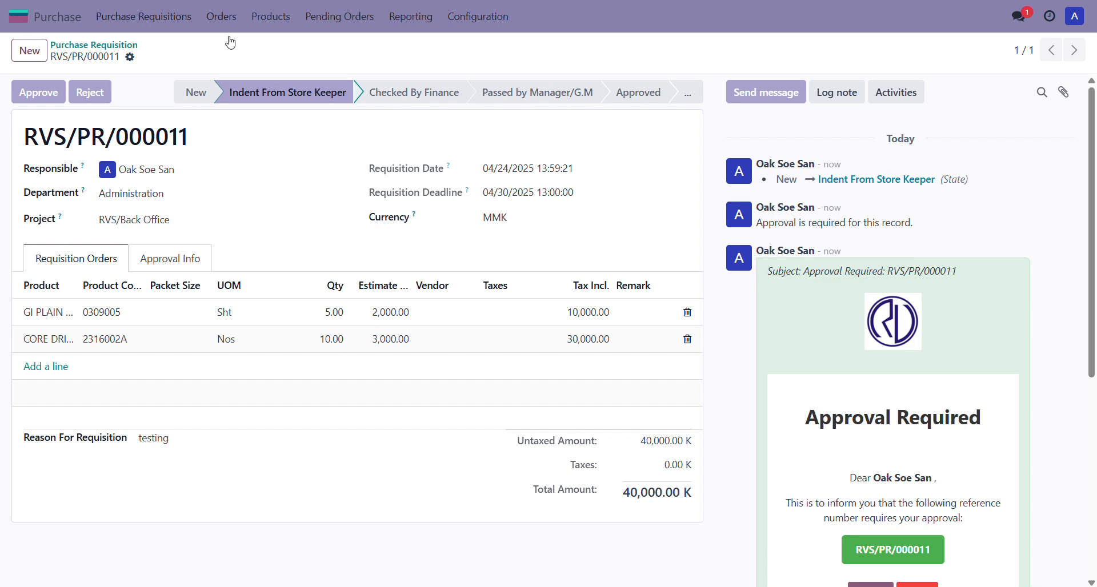
{"action": "left_click", "coordinate": [40, 96]}
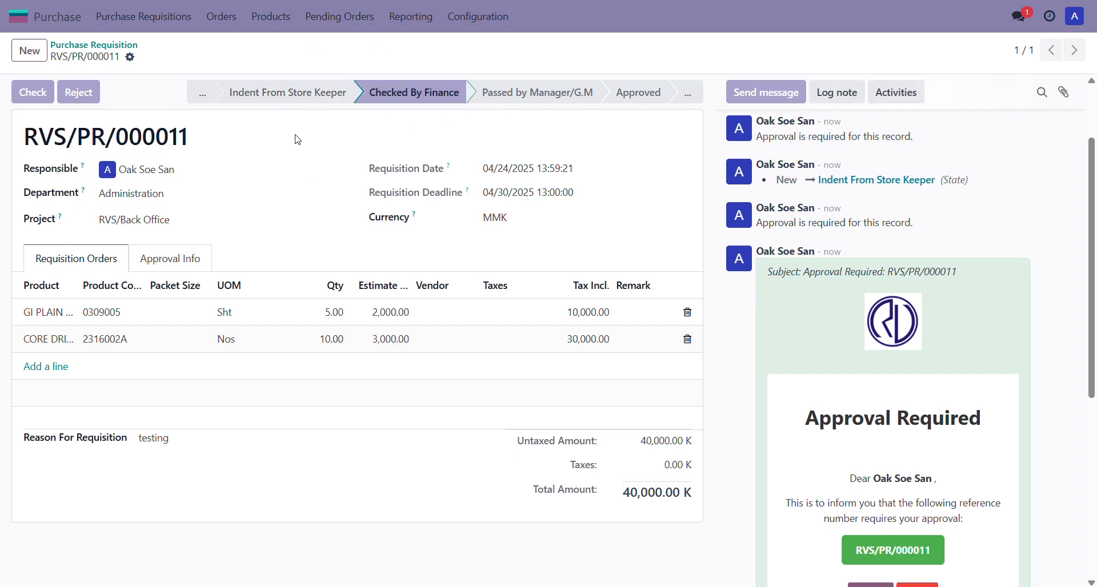
{"action": "left_click", "coordinate": [30, 94]}
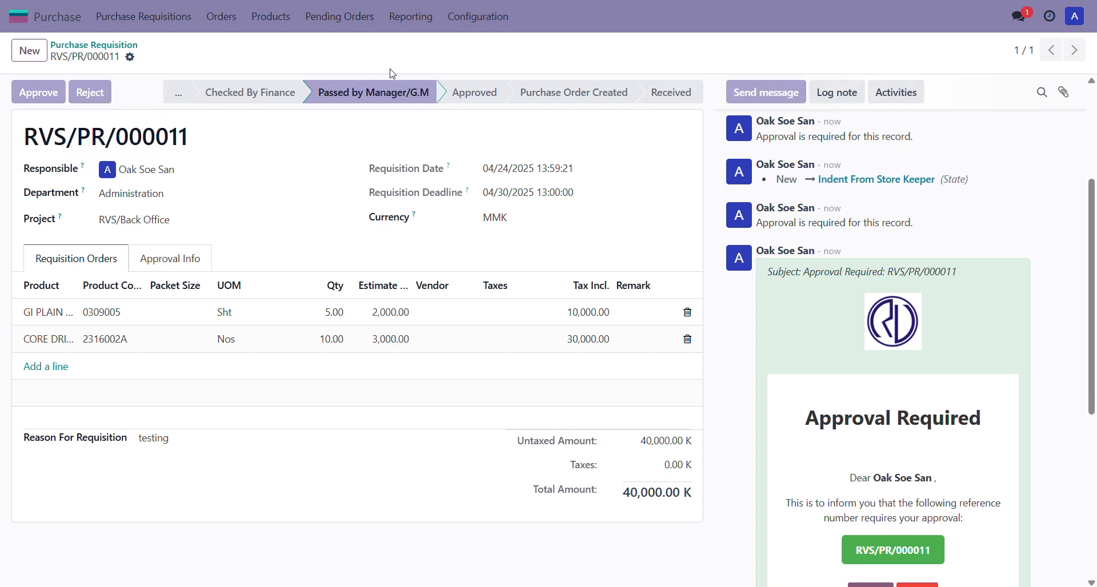
{"action": "left_click", "coordinate": [26, 96]}
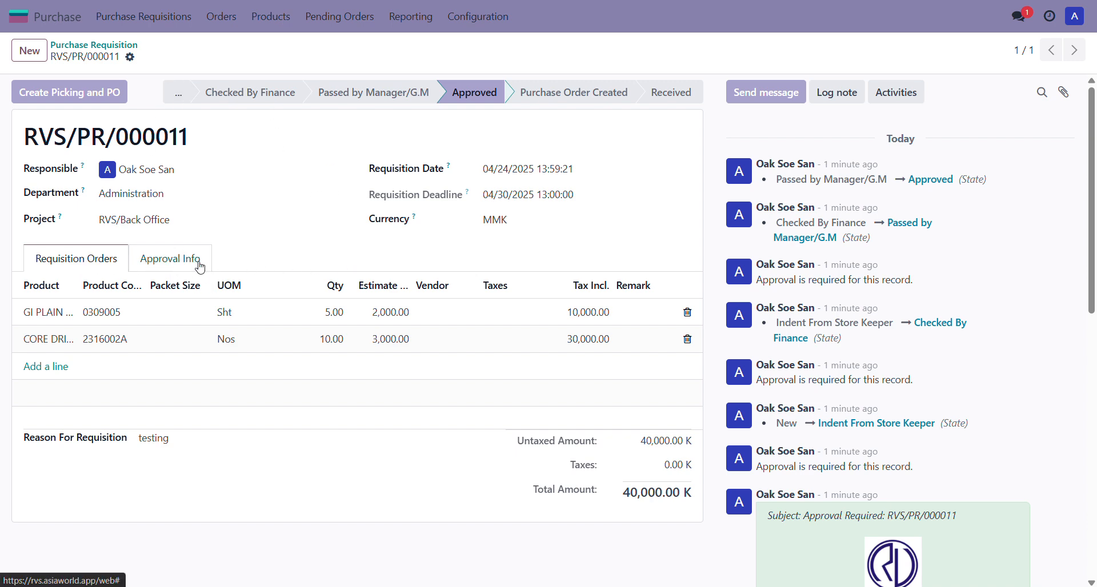
Review the requisition's approval information and open its printable Purchase Requisition report
{"action": "left_click", "coordinate": [165, 265]}
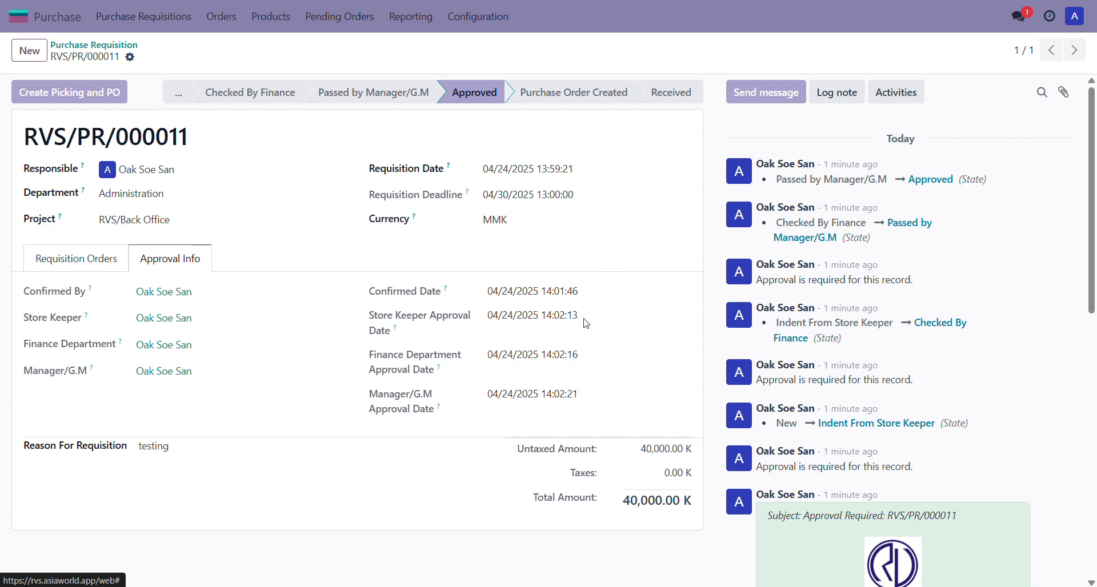
{"action": "left_click", "coordinate": [131, 57]}
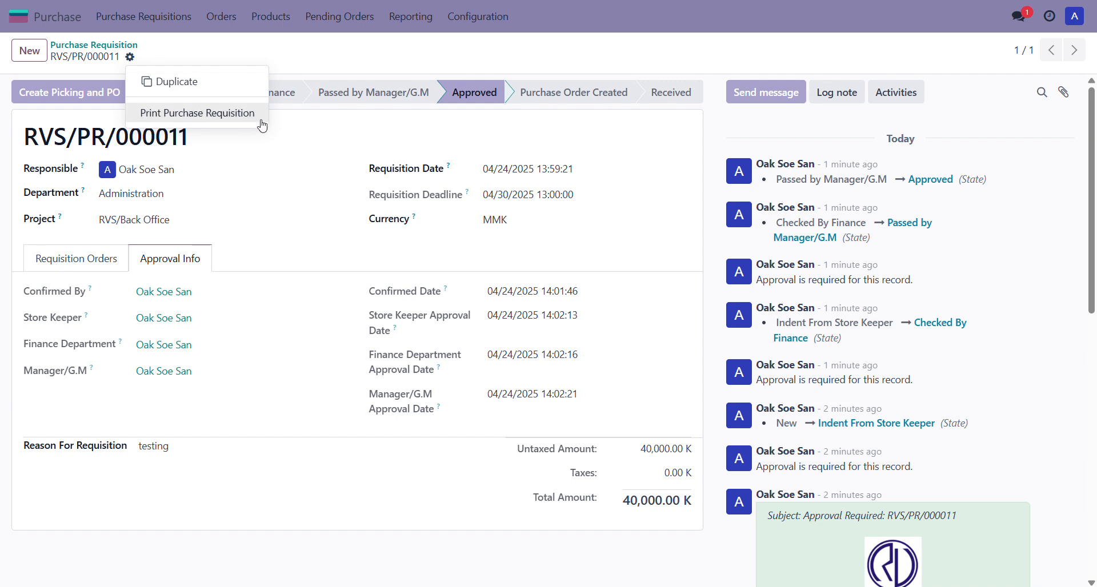
{"action": "left_click", "coordinate": [225, 119]}
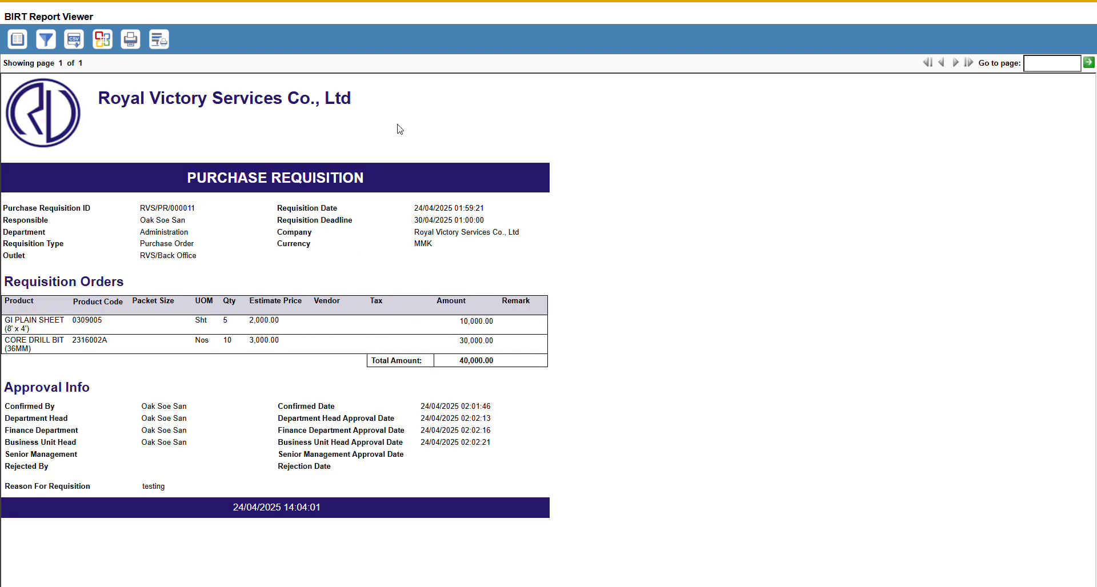
Look at the report's PDF print option and data export settings without printing or exporting, and close the report to return to the requisition
{"action": "left_click", "coordinate": [130, 40]}
{"action": "left_click", "coordinate": [382, 273]}
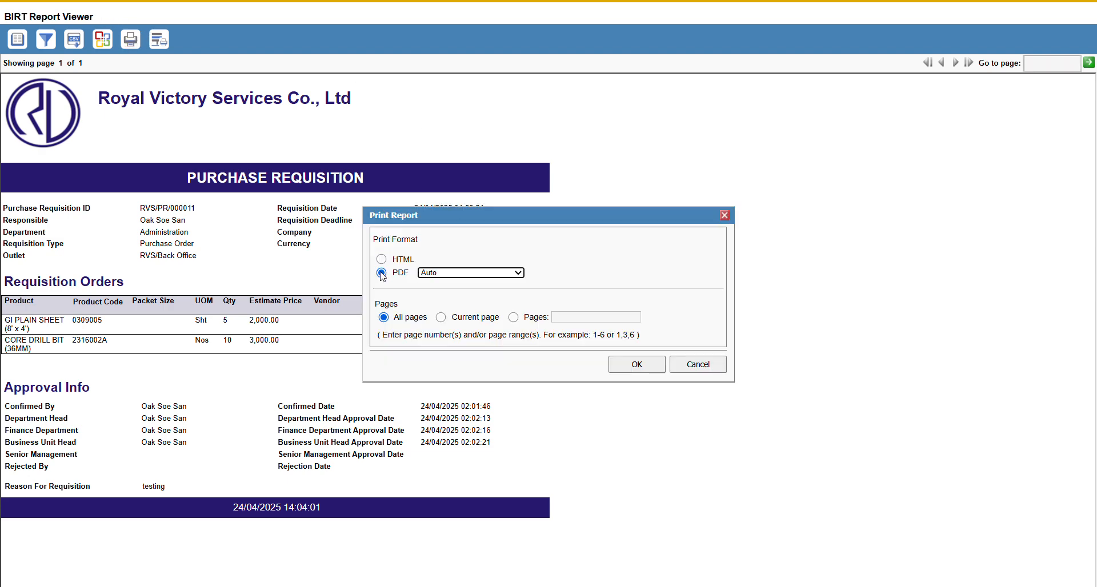
{"action": "left_click", "coordinate": [724, 215]}
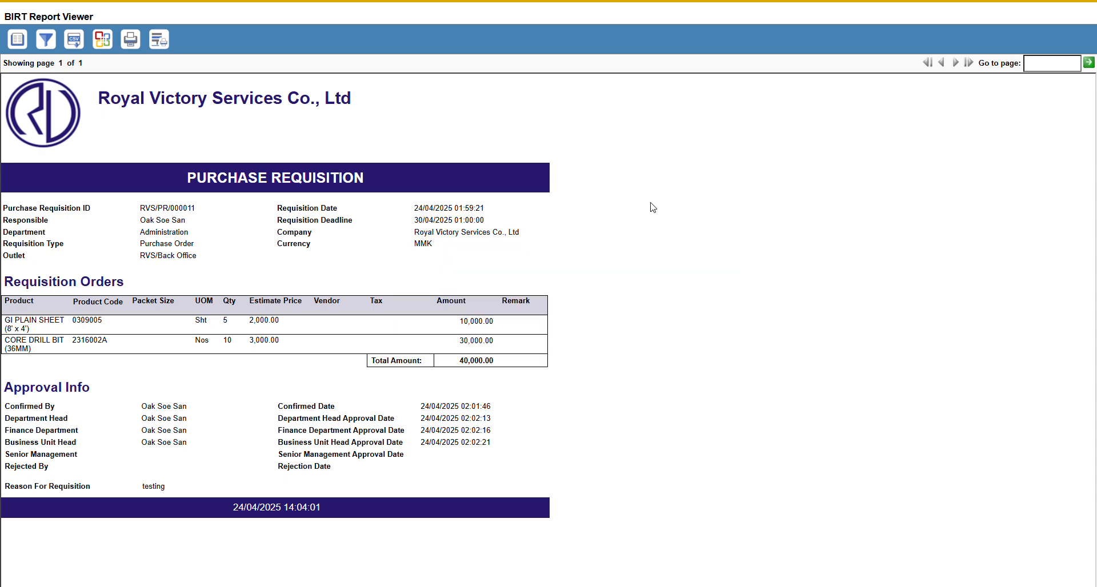
{"action": "left_click", "coordinate": [73, 39]}
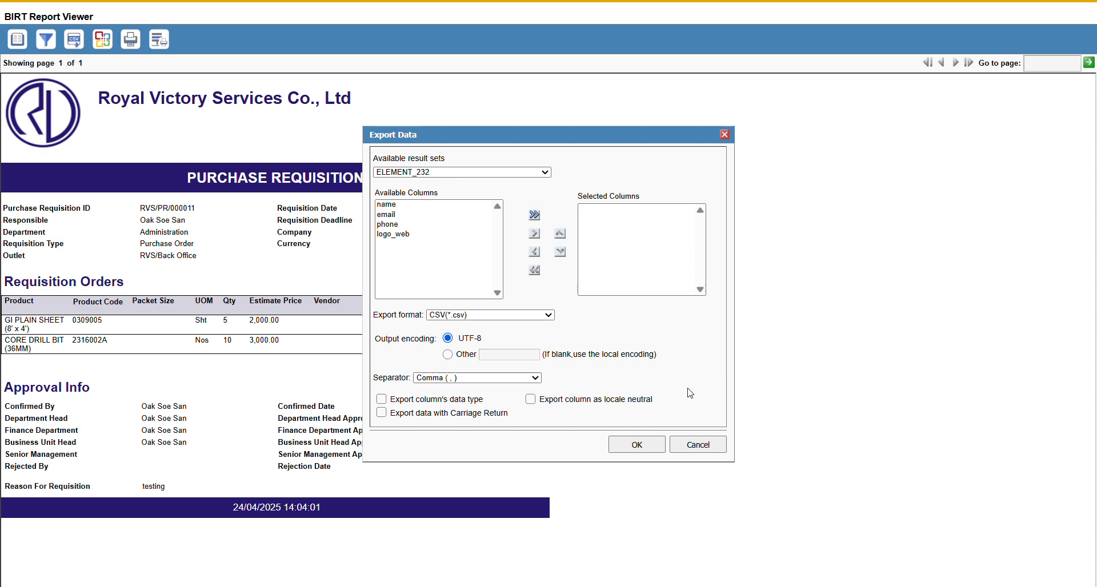
{"action": "left_click", "coordinate": [724, 134]}
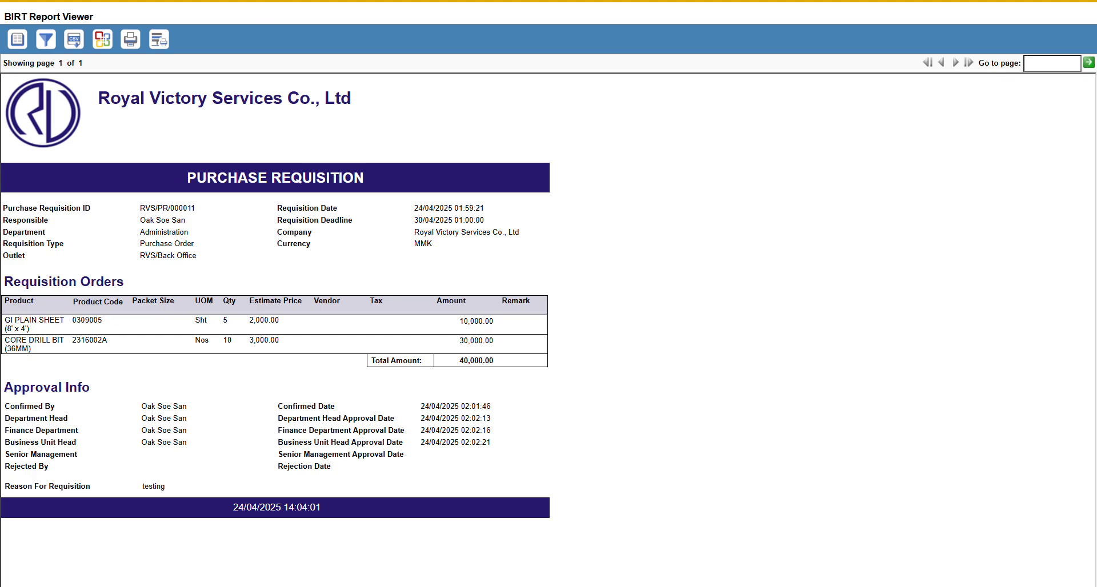
{"action": "key", "text": "ctrl+w"}
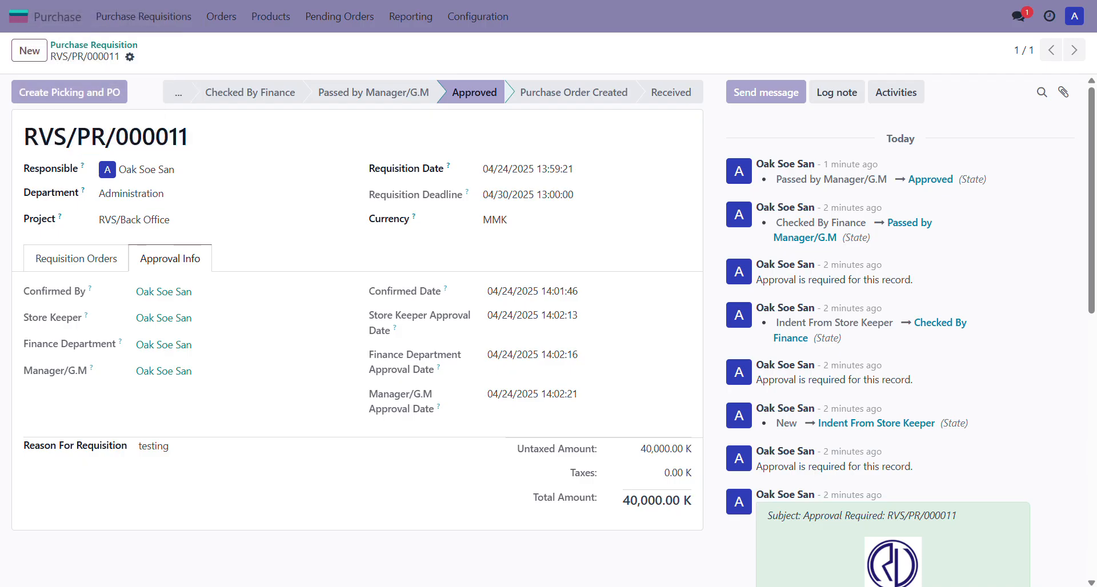